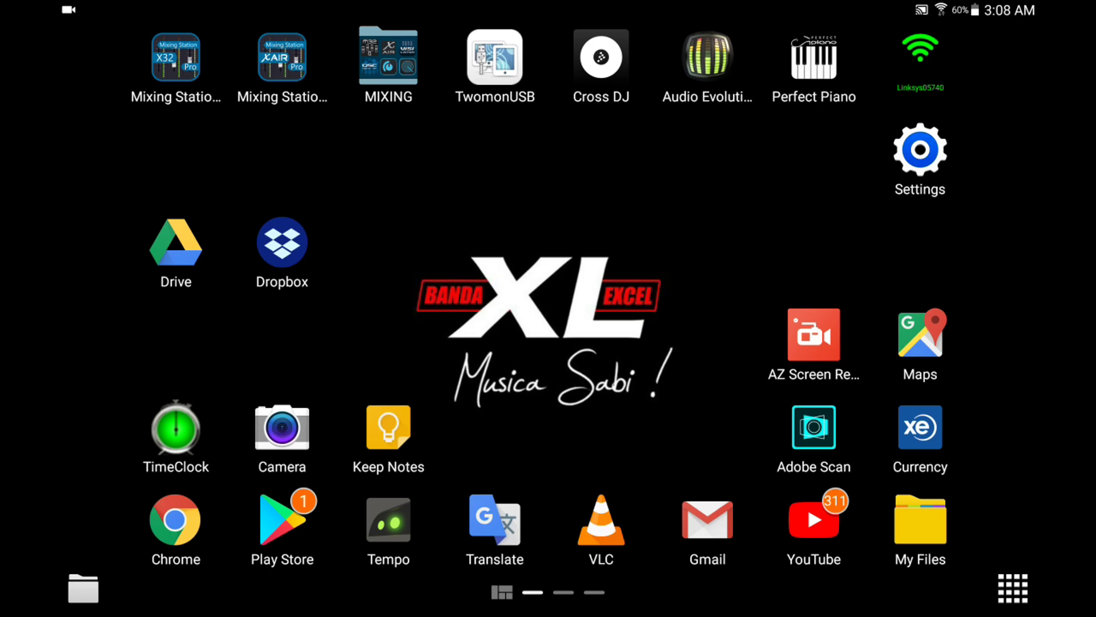
Step: Open the Mixing Station Users Facebook group and scroll to the MSP LAYOUTS Drive link comment
click(281, 324)
click(170, 316)
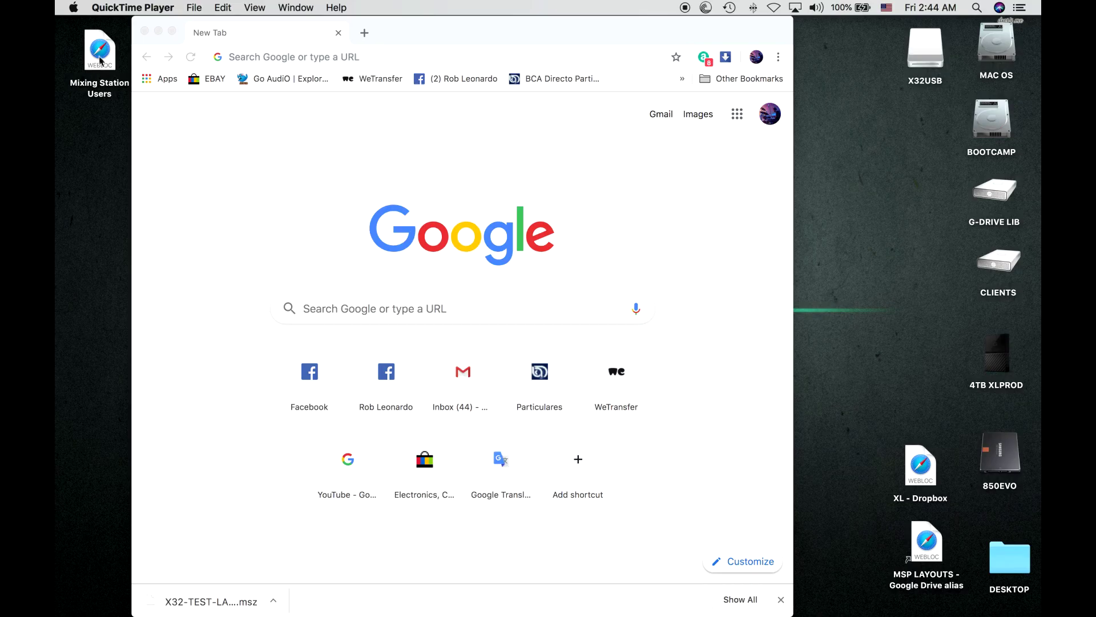
double_click(99, 54)
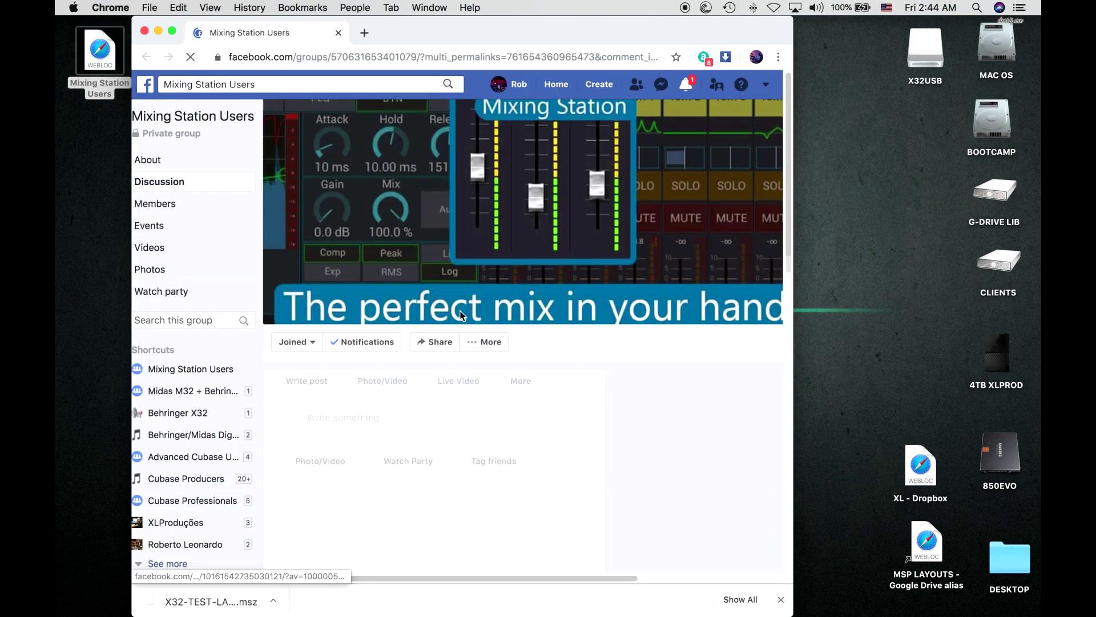
scroll(460, 316, down, 3)
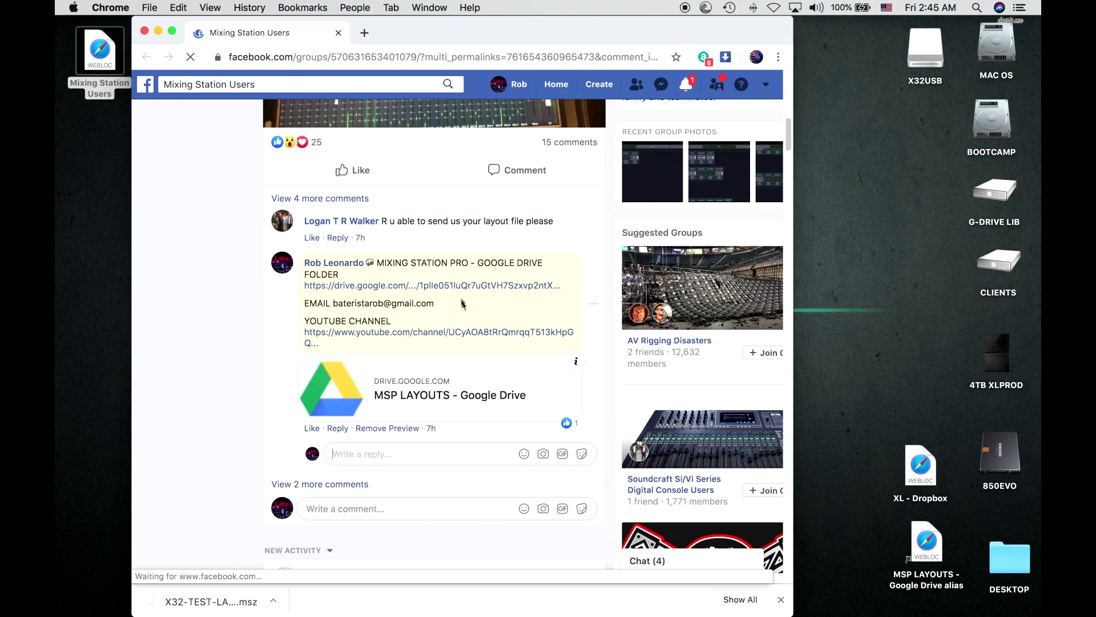
scroll(456, 294, down, 5)
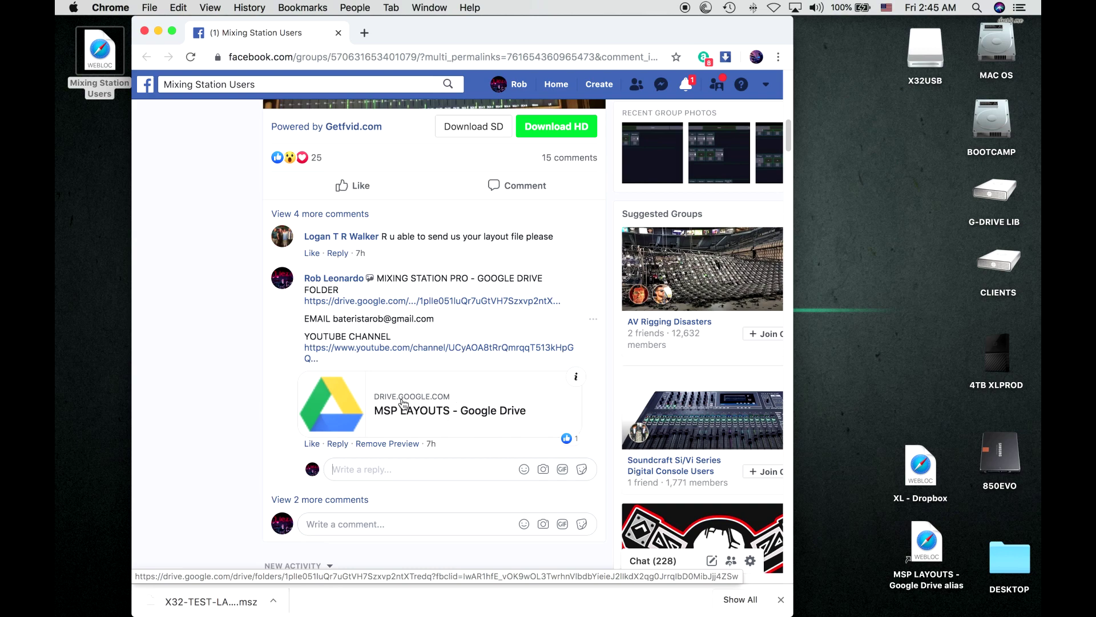
Step: From the shared Drive's X32 MSP LAYOUTS folder, download X32-TEST-LAYOUT.msz to the Desktop
click(402, 395)
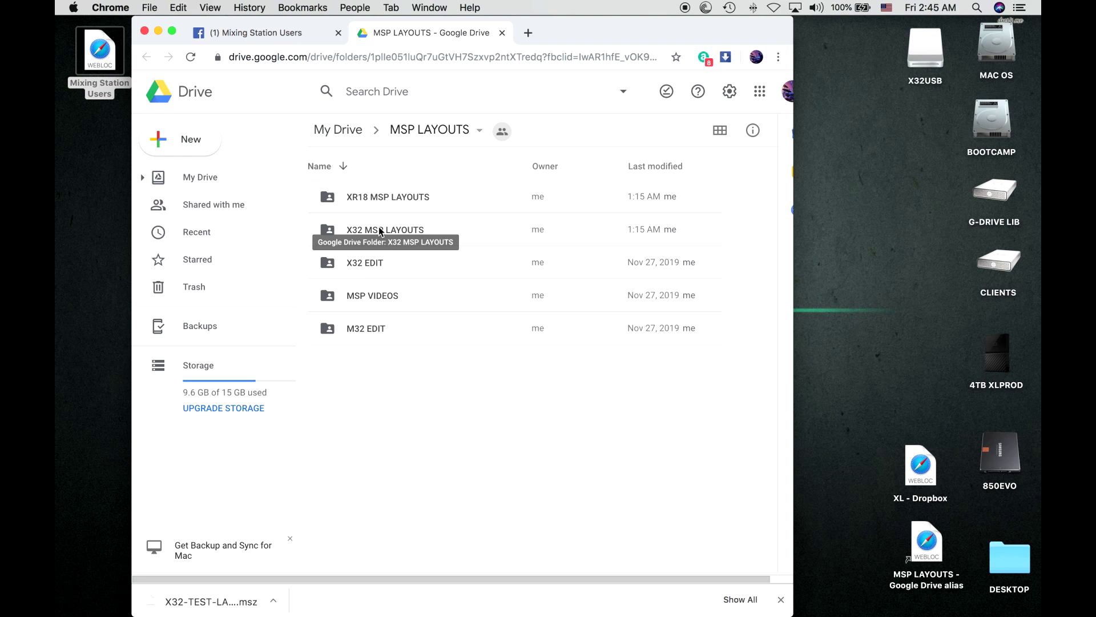
double_click(381, 231)
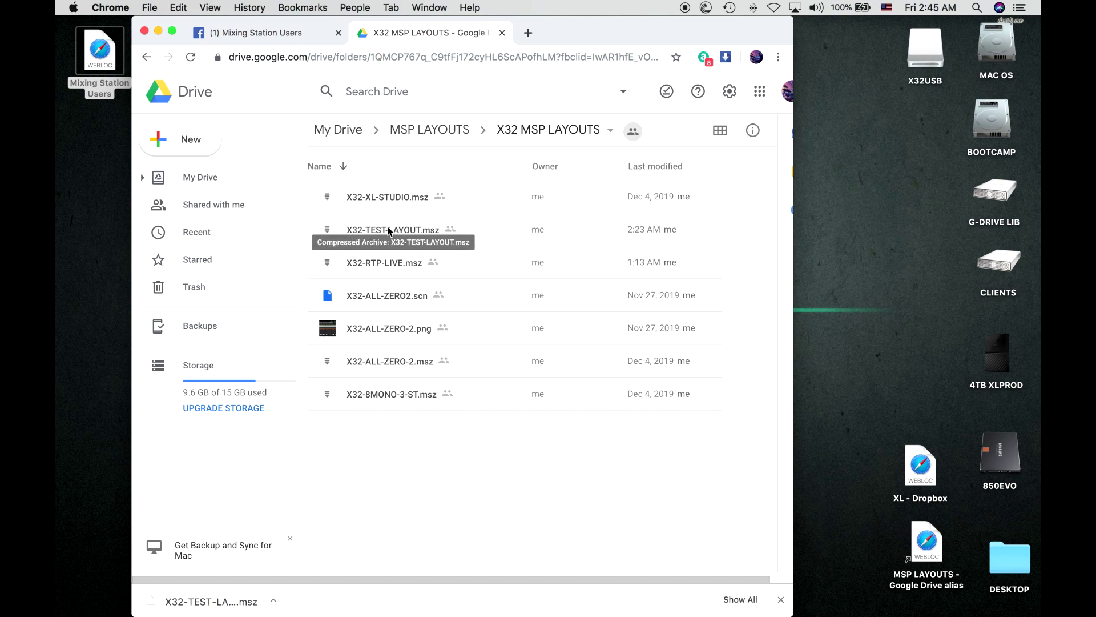
right_click(390, 231)
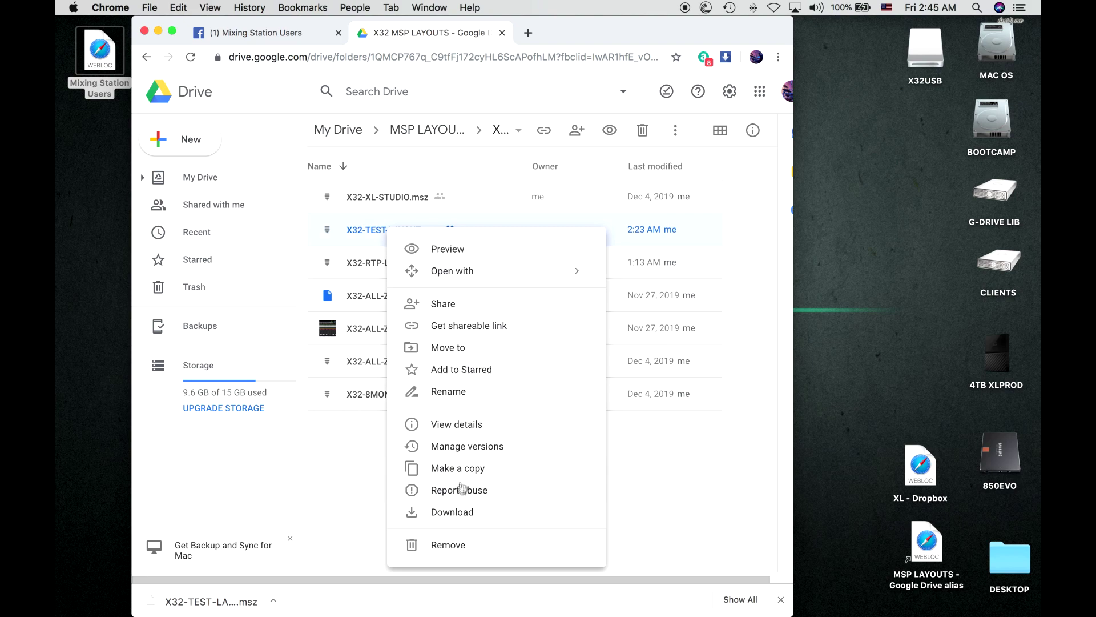
click(462, 513)
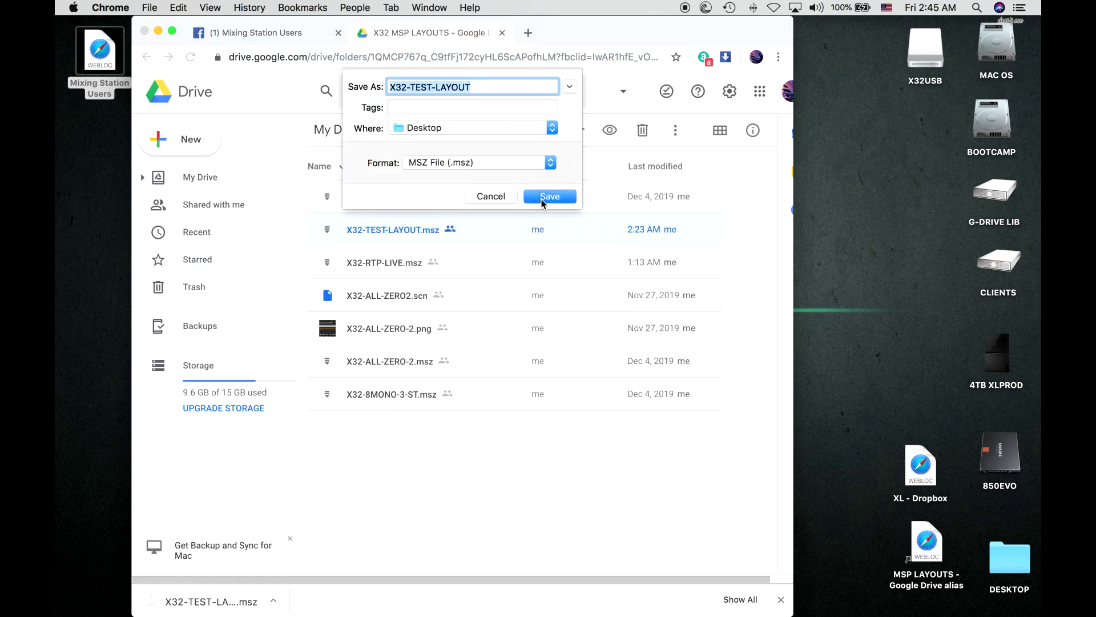
click(543, 197)
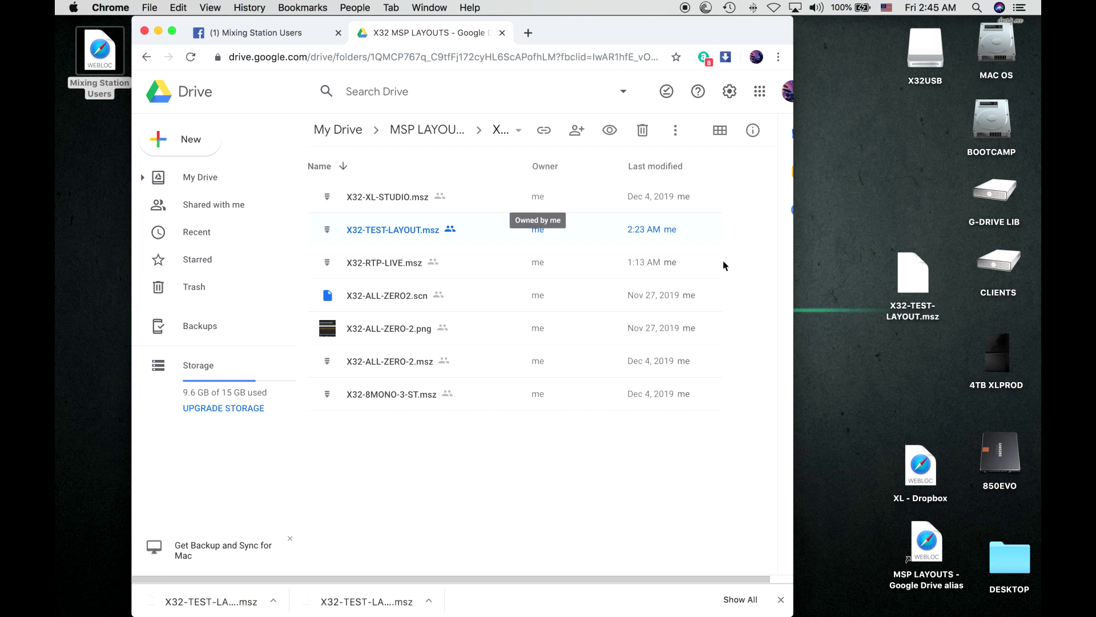
Step: Open XL - Dropbox and drag the desktop X32-TEST-LAYOUT.msz onto its file list
drag(913, 276, 904, 260)
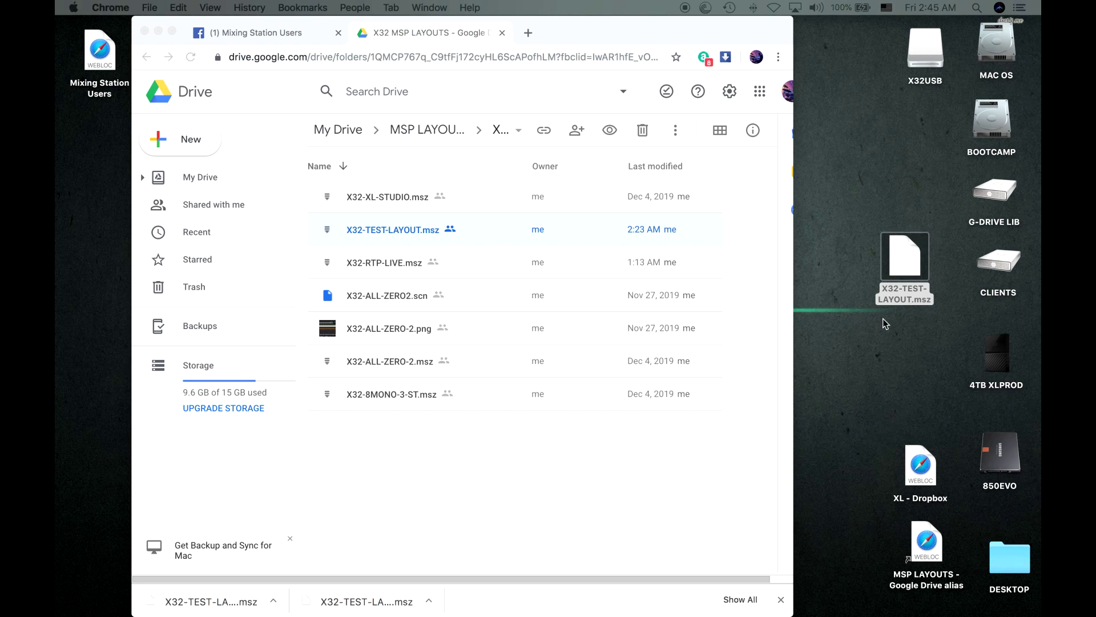
click(922, 472)
double_click(922, 472)
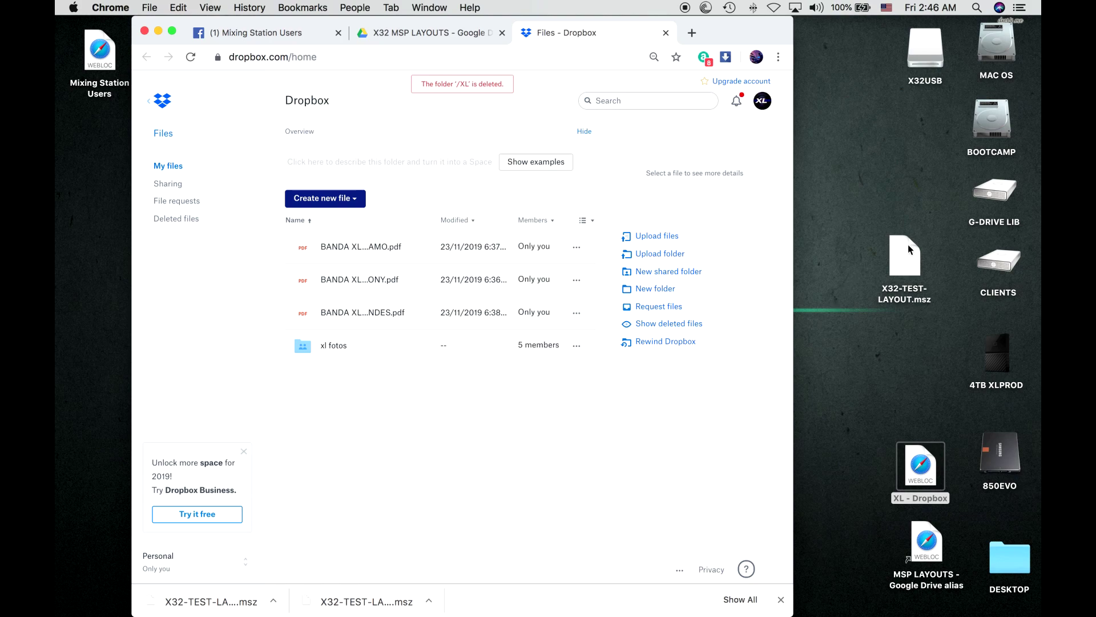
drag(903, 245, 480, 427)
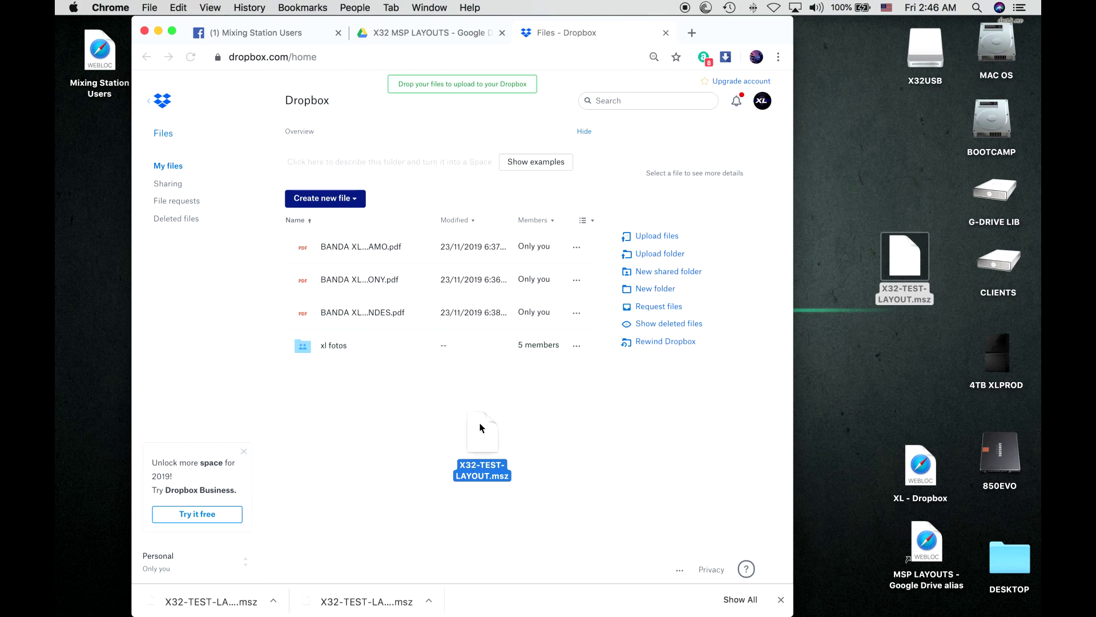
drag(480, 424, 480, 424)
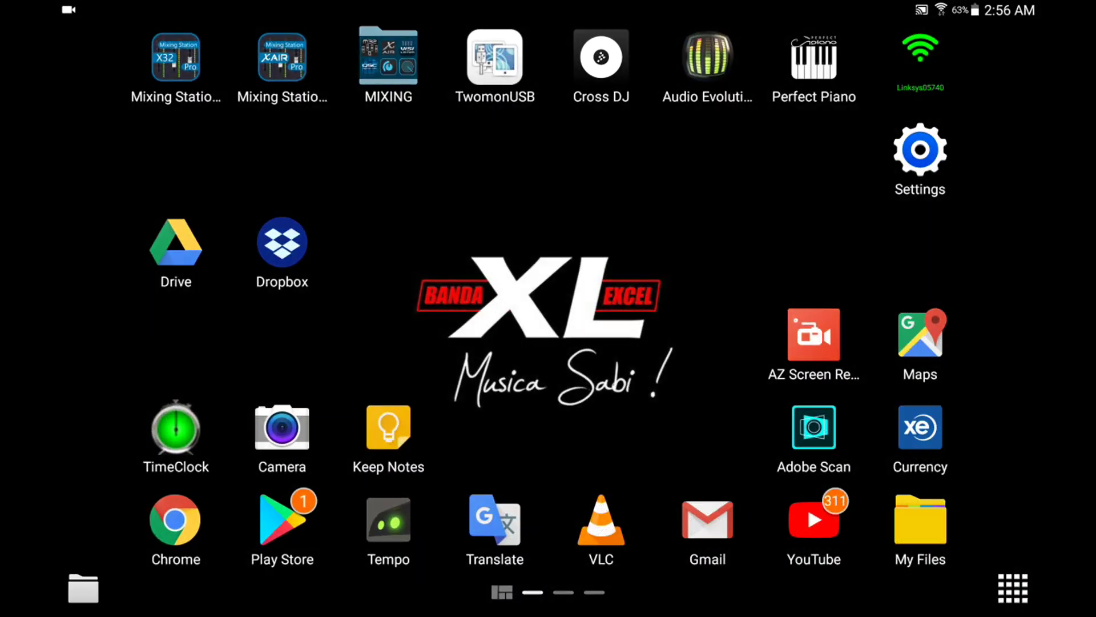
Step: Launch Mixing Station X32, search the network, and connect to the found X32 console
click(176, 57)
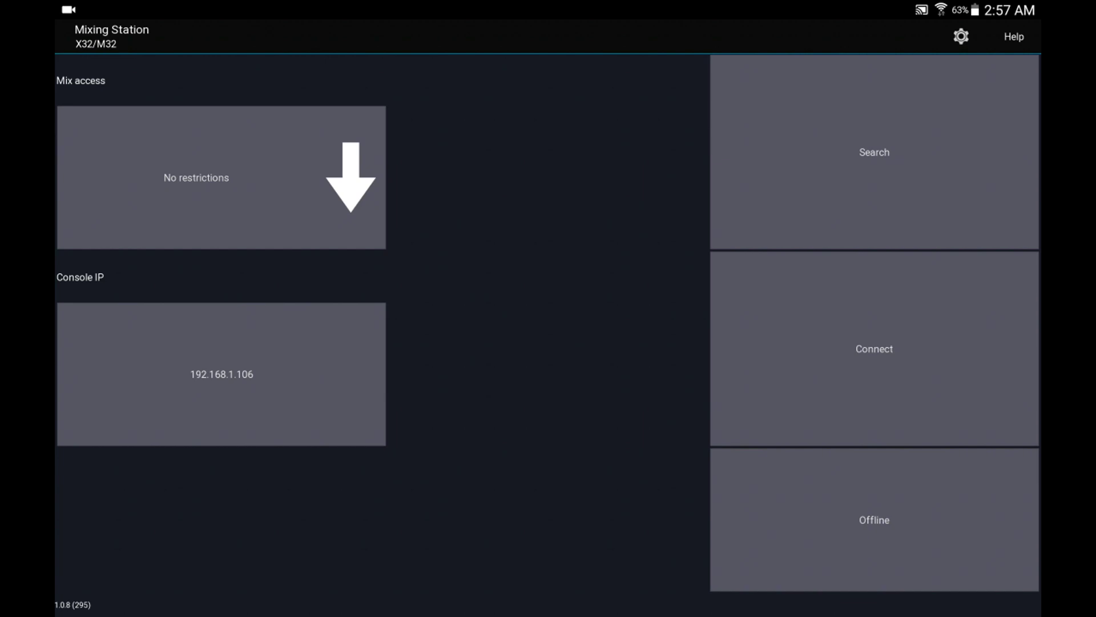
click(932, 147)
click(832, 110)
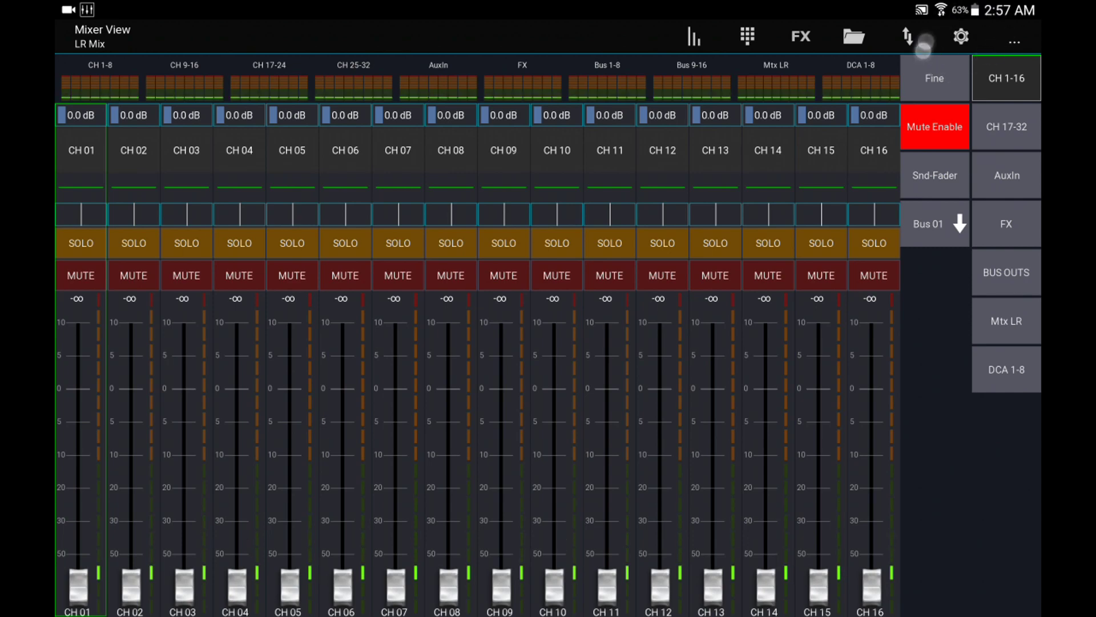
Step: Reach the Save/Load saved layouts list in setup and start a file import
click(961, 36)
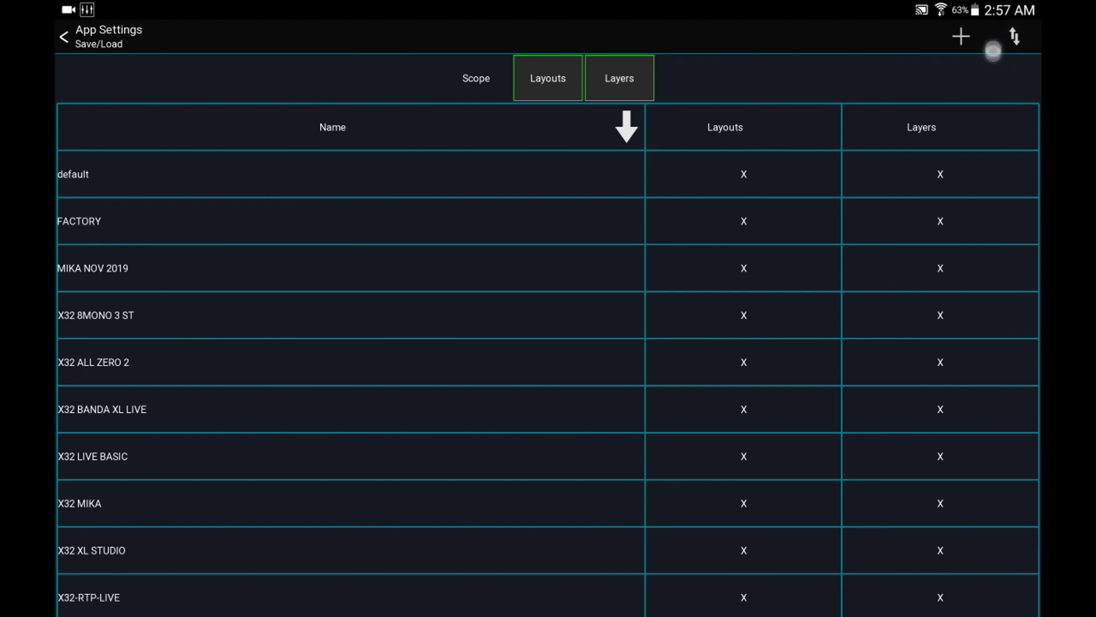
click(1014, 36)
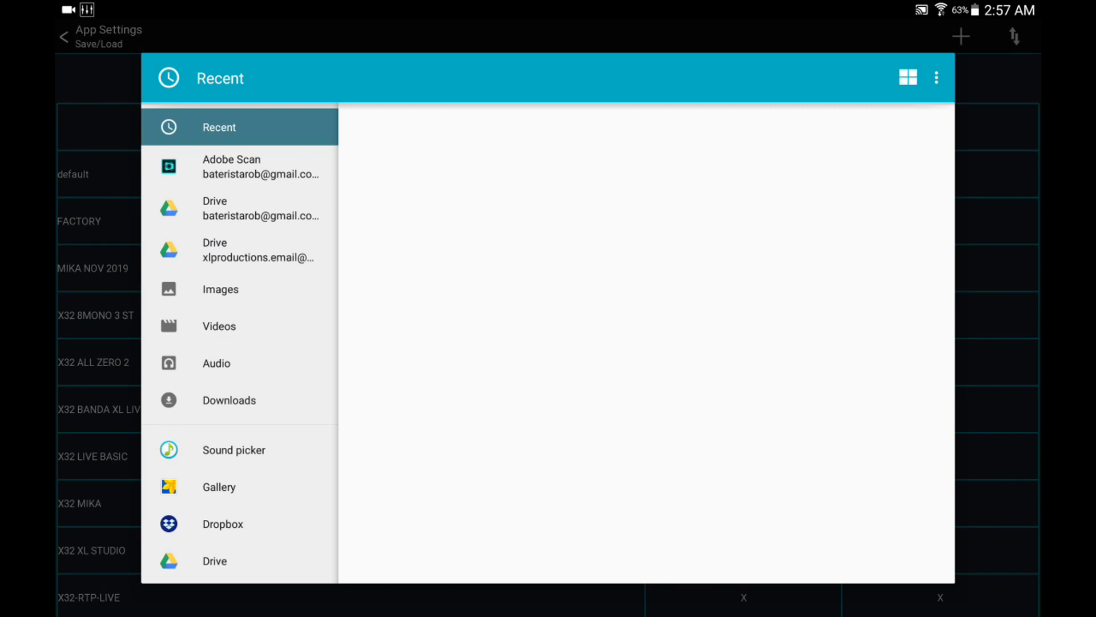
Step: Browse Dropbox in the file picker, refresh the list, and import X32-TEST-LAYOUT.msz
click(237, 533)
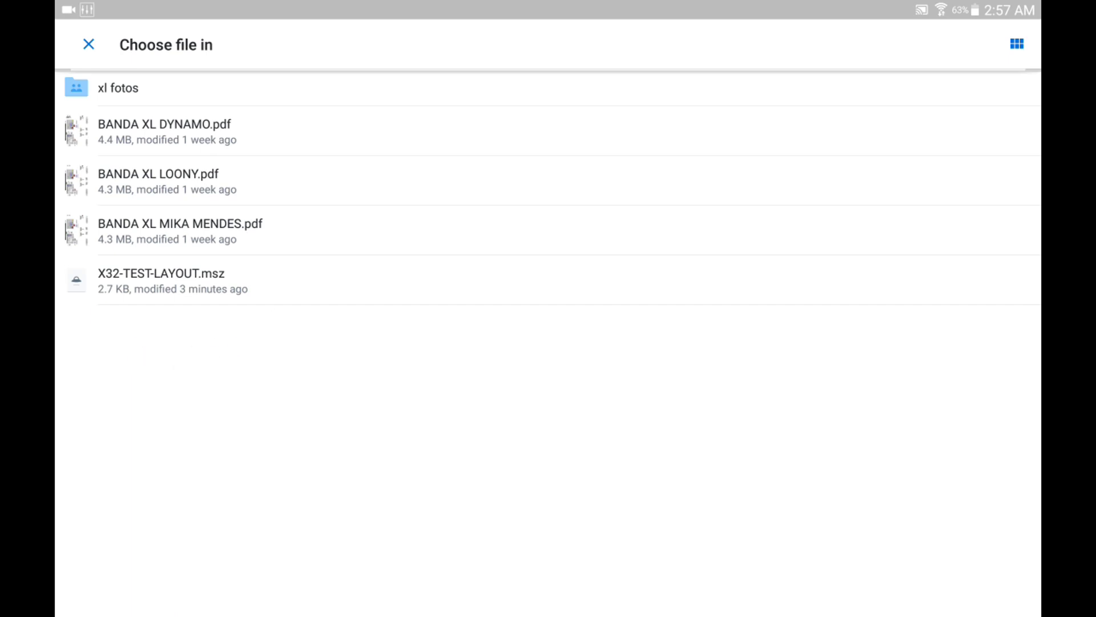
drag(731, 110, 375, 444)
drag(687, 122, 482, 461)
click(161, 280)
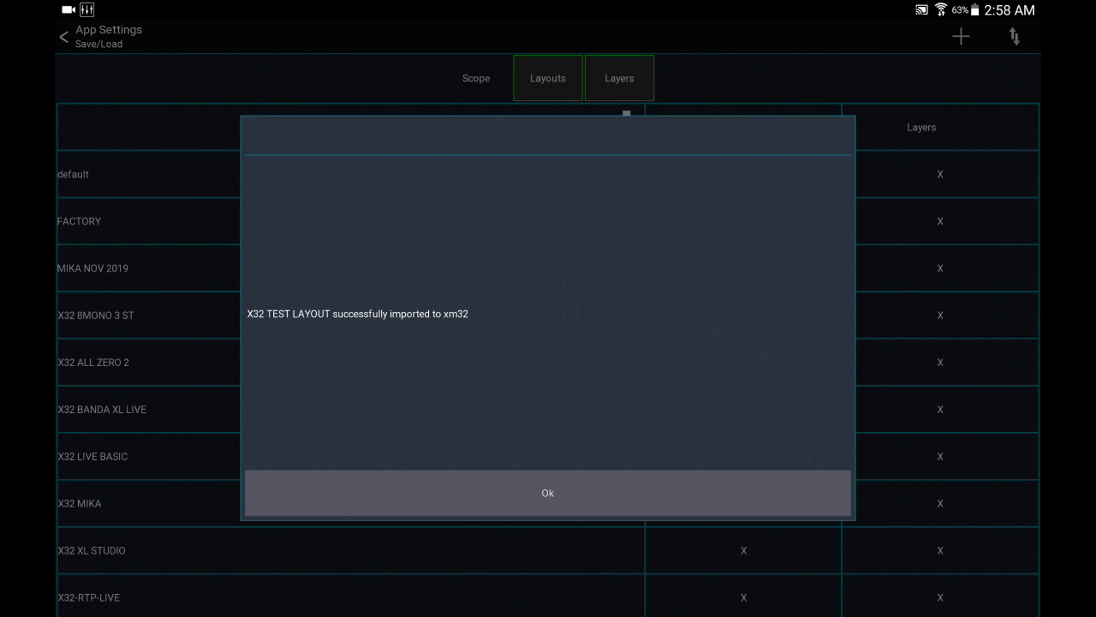
Step: Dismiss the import success message and return from the layouts list to the mixer view
click(577, 494)
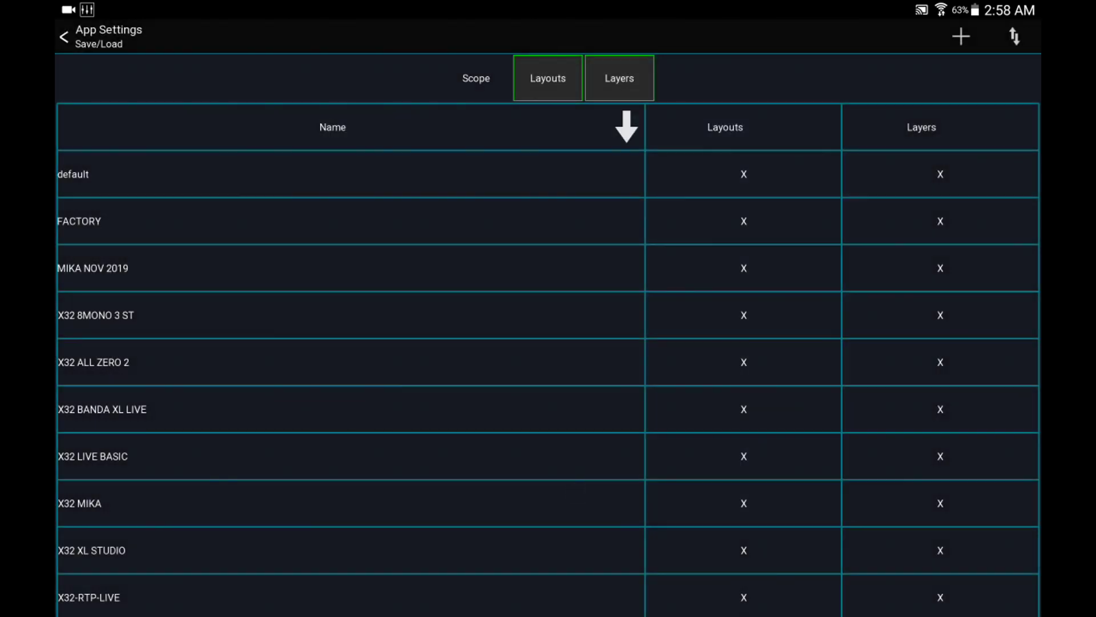
scroll(560, 403, down, 3)
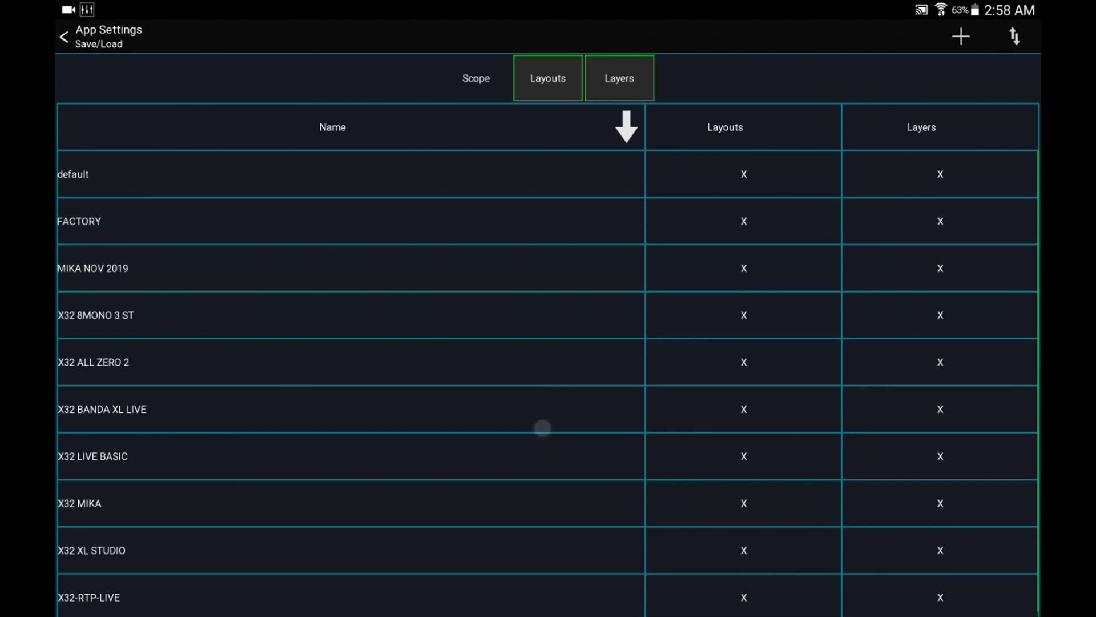
click(64, 37)
click(64, 37)
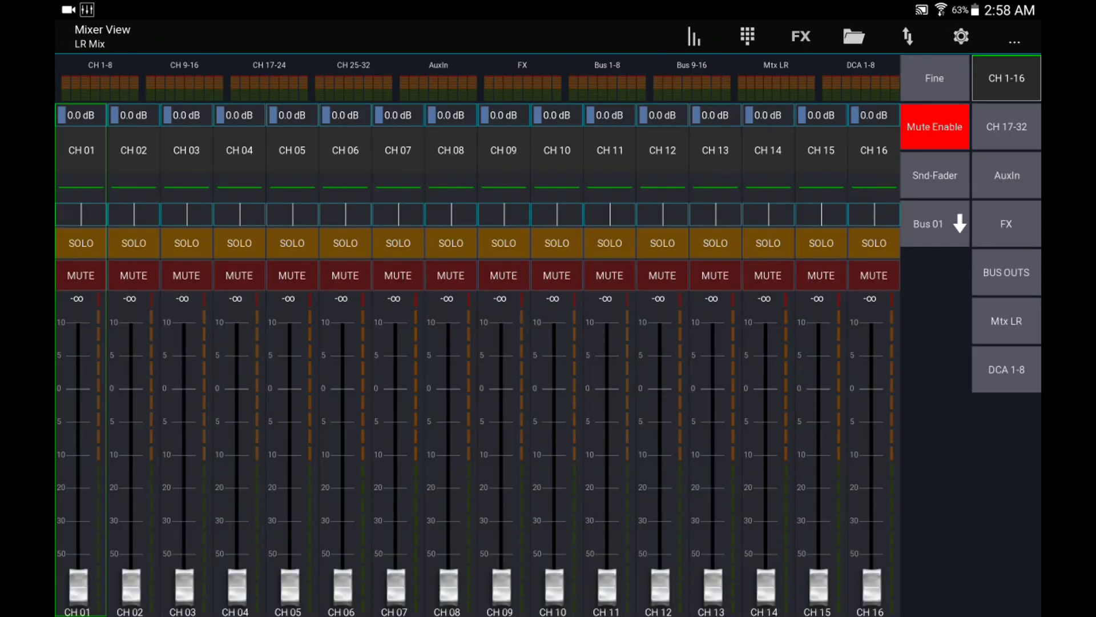
Step: Load X32 TEST LAYOUT from the saved layouts list and return to the mixer
click(960, 36)
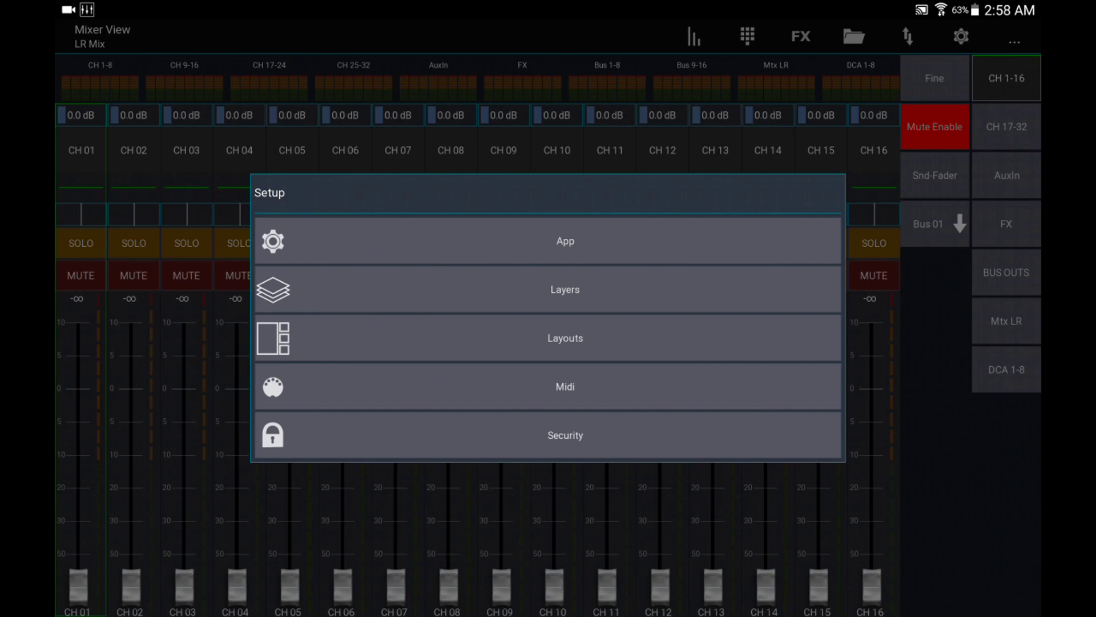
click(565, 338)
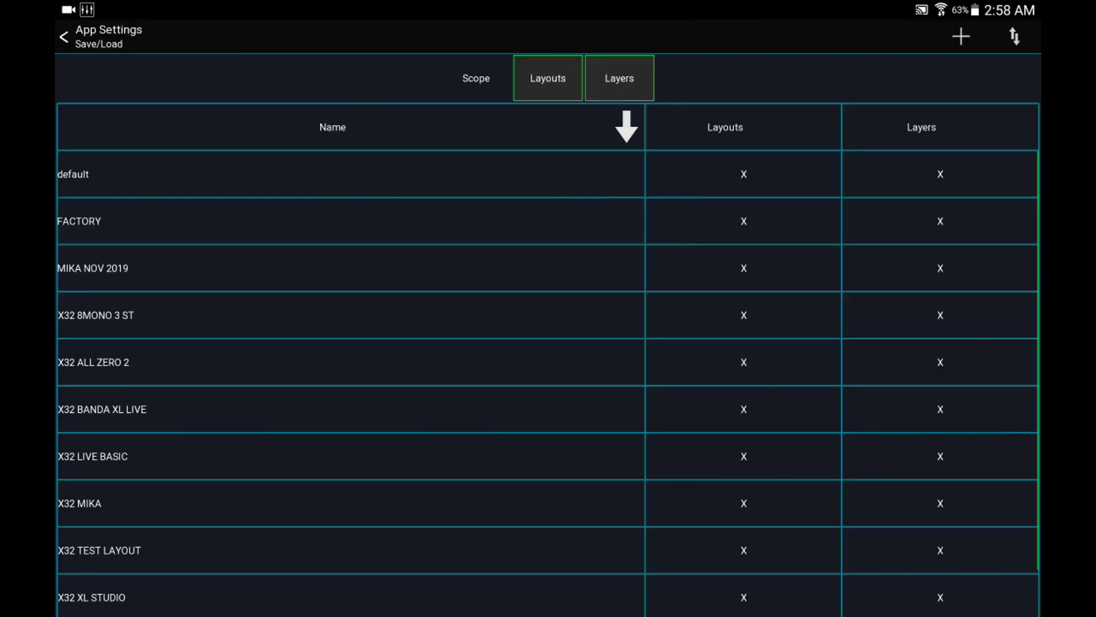
scroll(580, 320, down, 1)
click(452, 500)
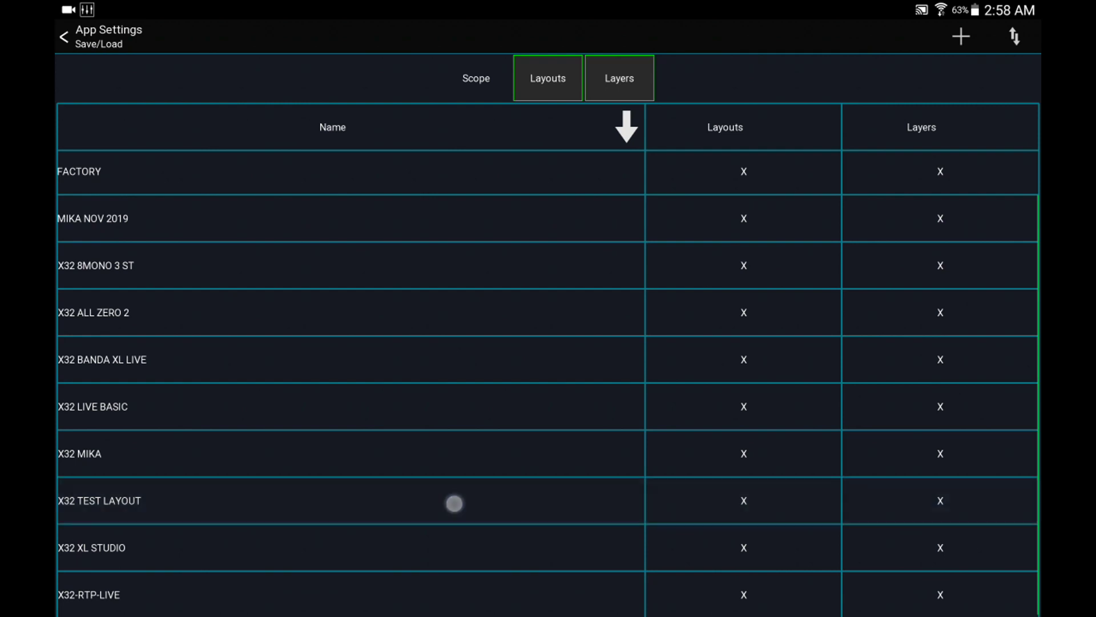
click(680, 495)
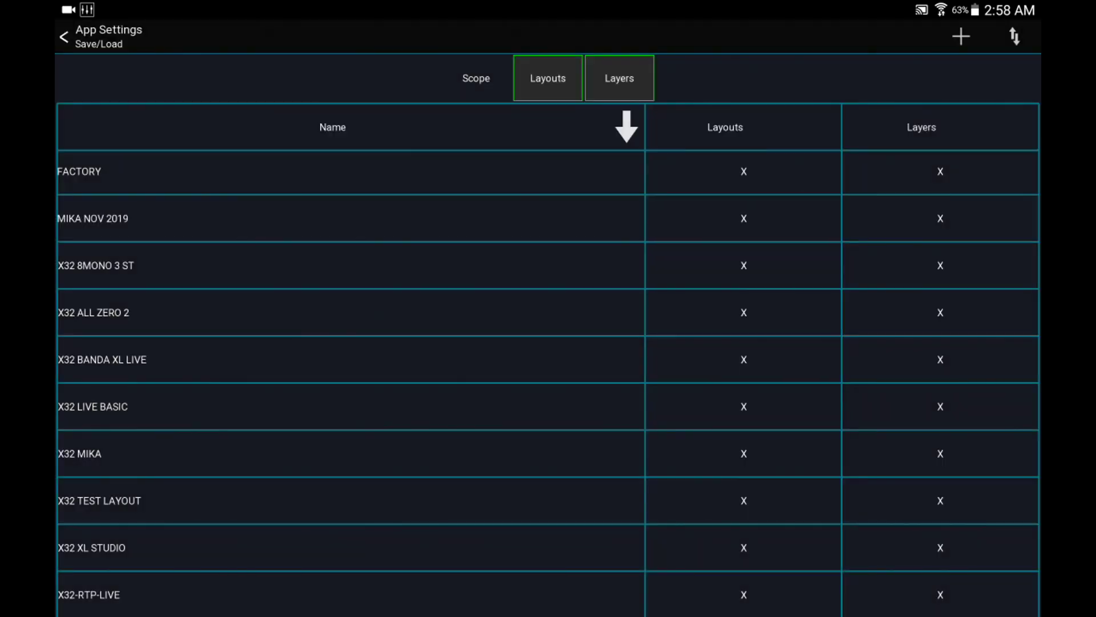
click(64, 37)
click(64, 37)
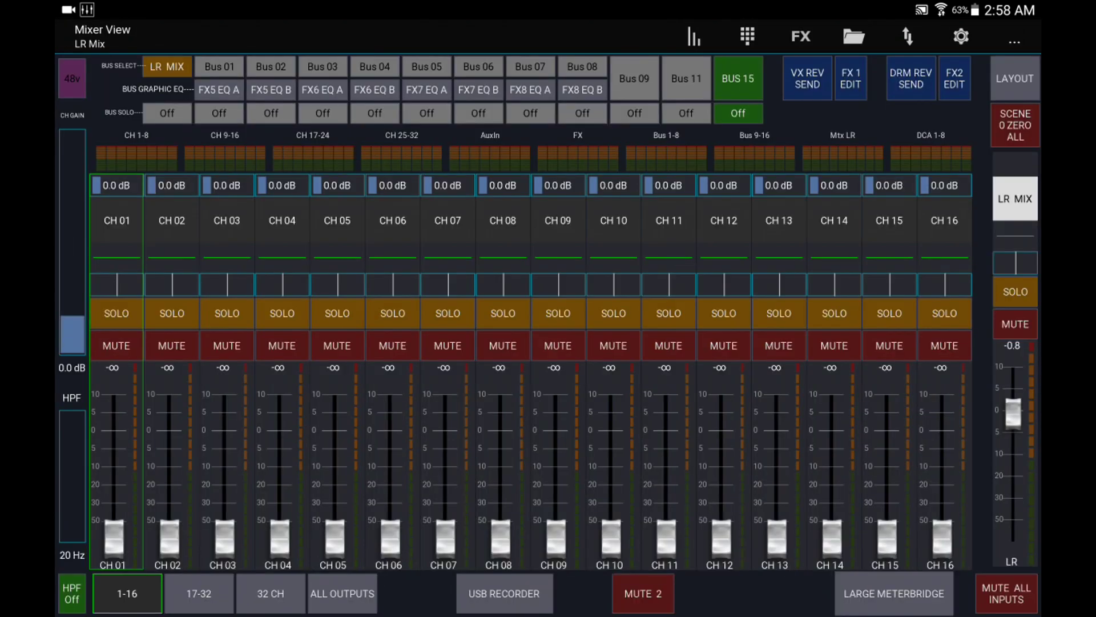